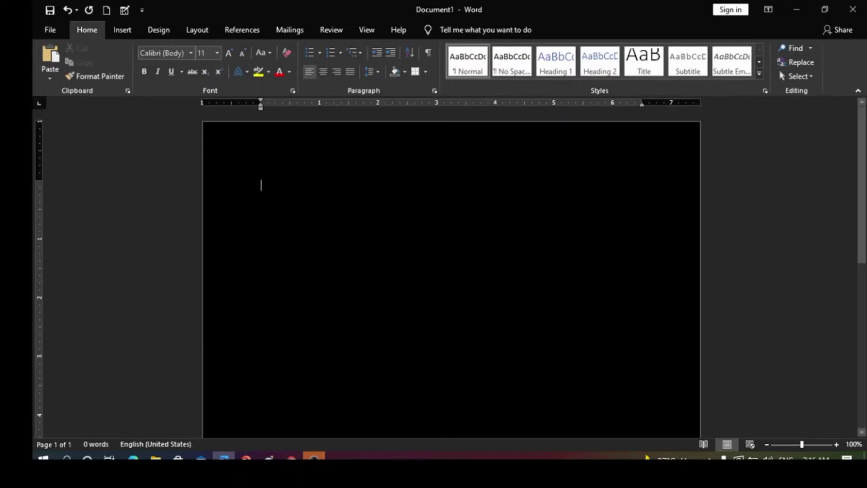
Step: Type a line of random test letters at the top of the page
scroll(232, 198, down, 3)
scroll(452, 272, down, 5)
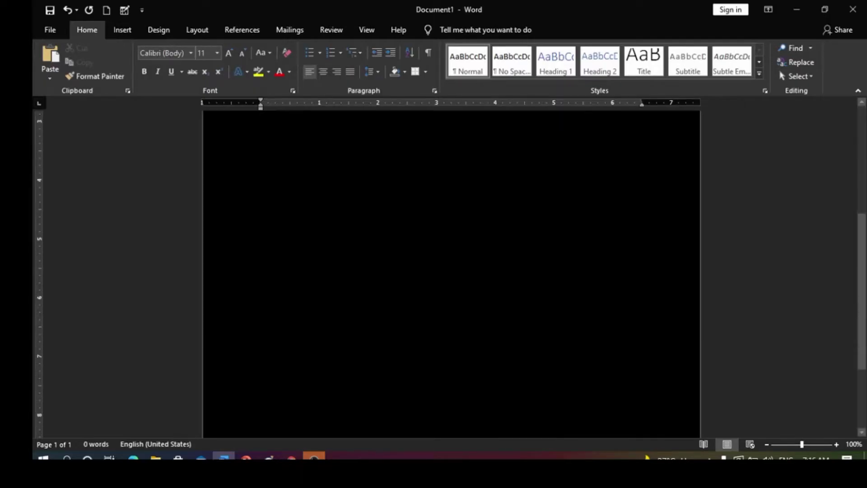
scroll(452, 271, up, 8)
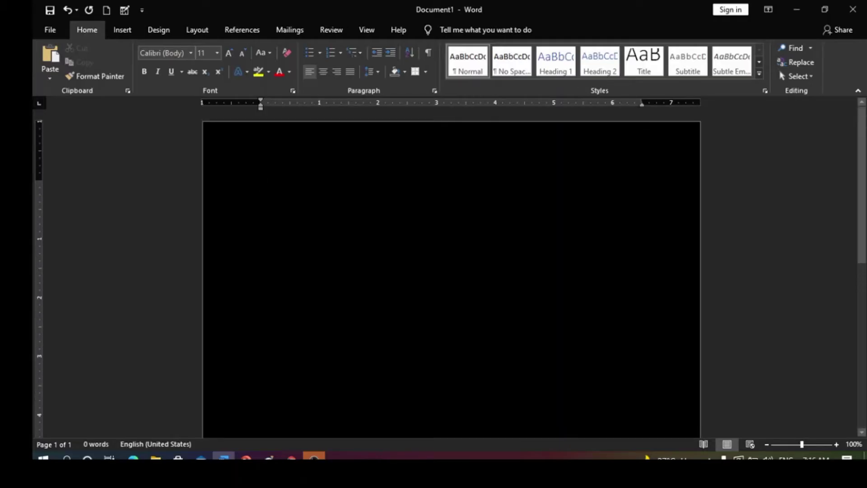
text(kjjihrsezszxxskmkjjszzszxak)
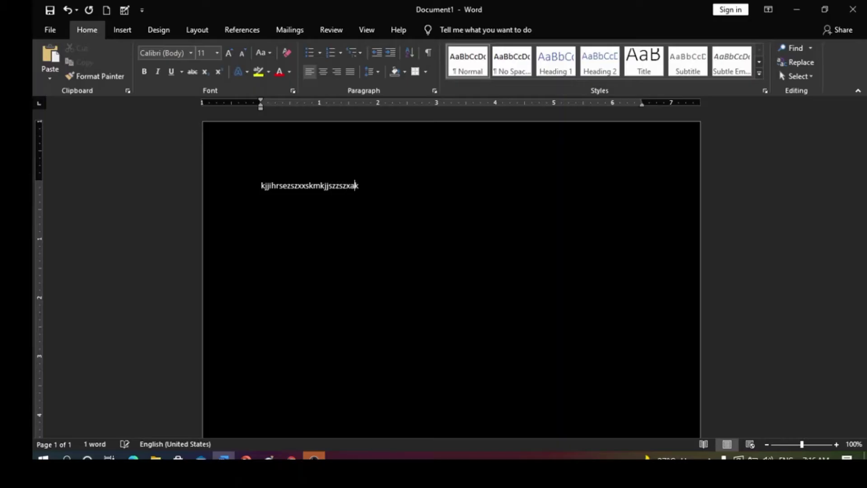
text(jkjjhhjhjkjjyuyttr)
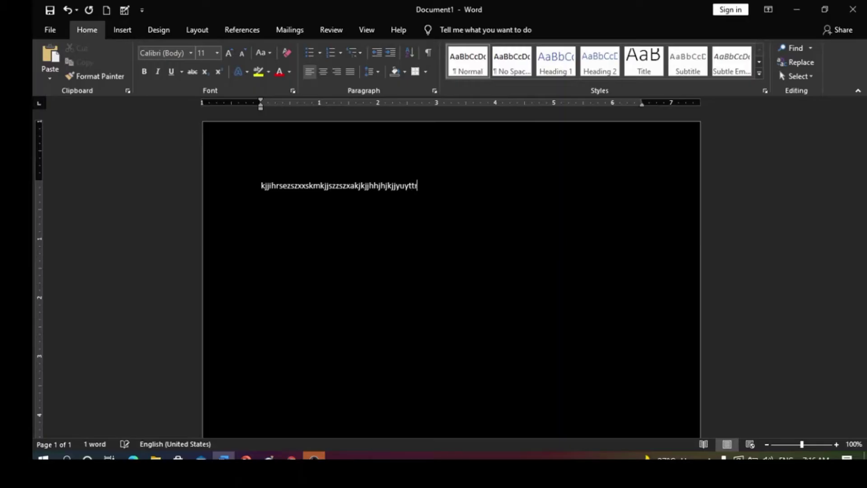
text(iiijhcxzswell;oikuyhhght)
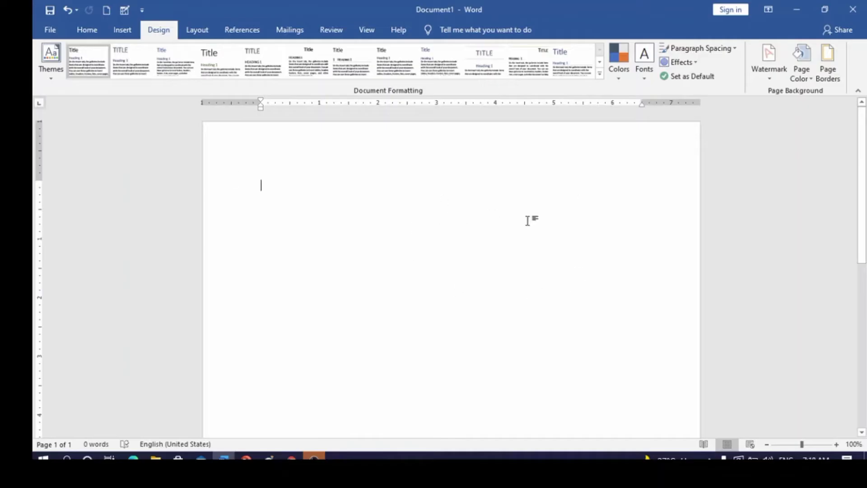
Step: Type the line 'Aadfgukkjljlk;lkjlojlkm;' and collapse the ribbon to show tab names only
click(87, 33)
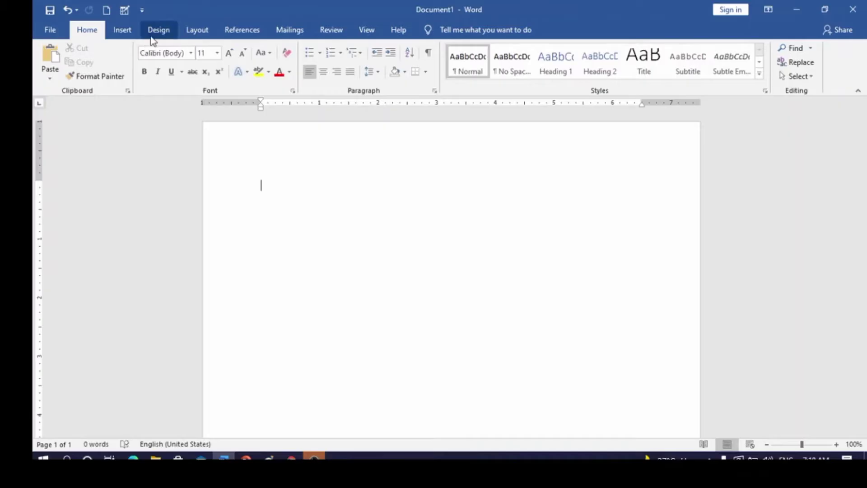
click(152, 36)
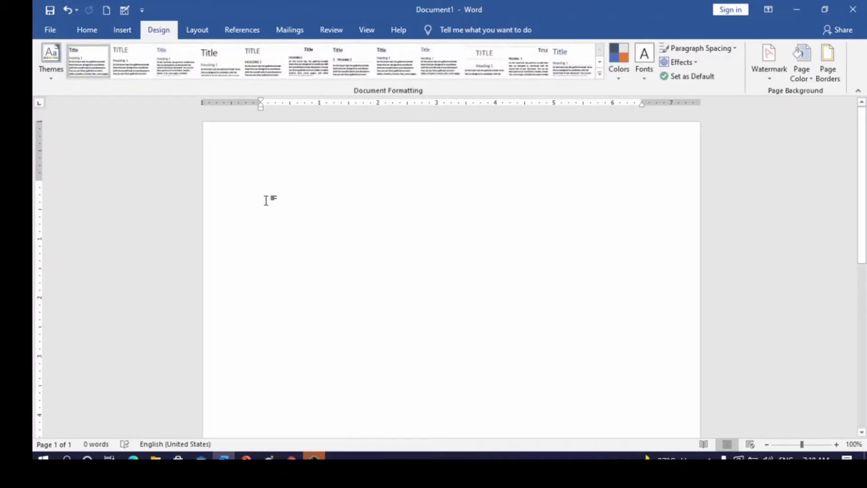
text(Aadfgukkjljlk;lkjl)
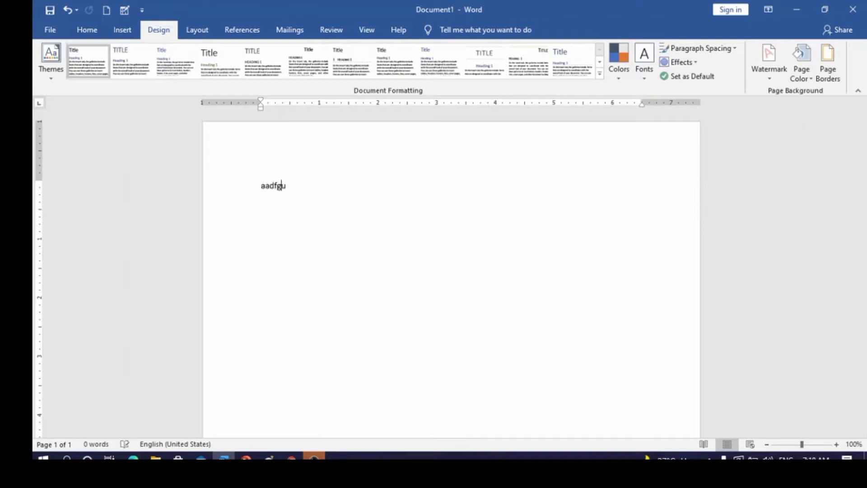
text(ojlkm;lm)
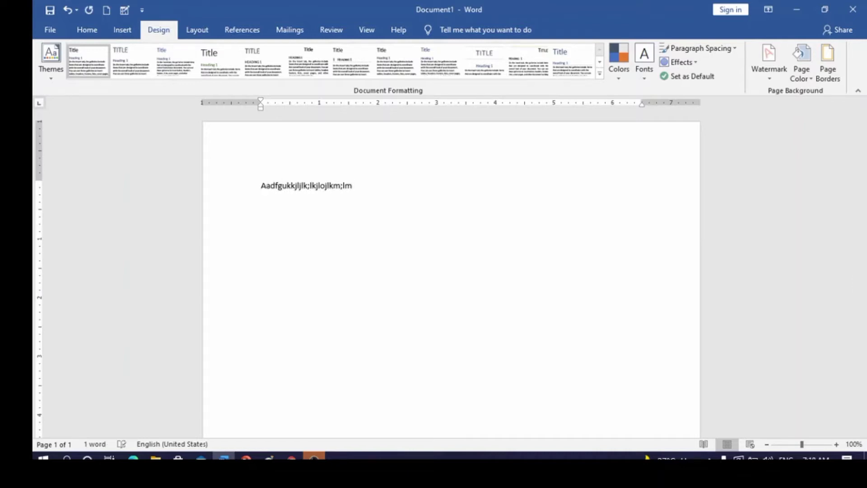
key(BackSpace)
key(BackSpace)
double_click(160, 31)
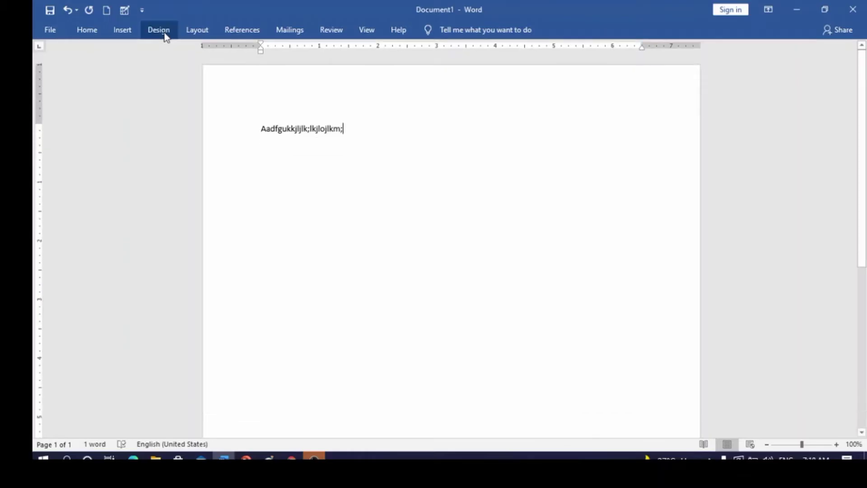
click(160, 31)
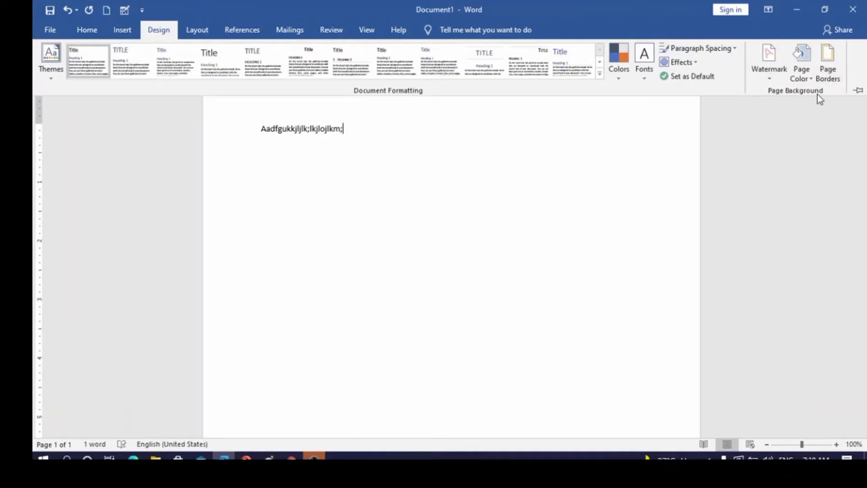
Step: Set the page color to Black and append ',JGYJKHKJHKJM,' to the line
click(809, 81)
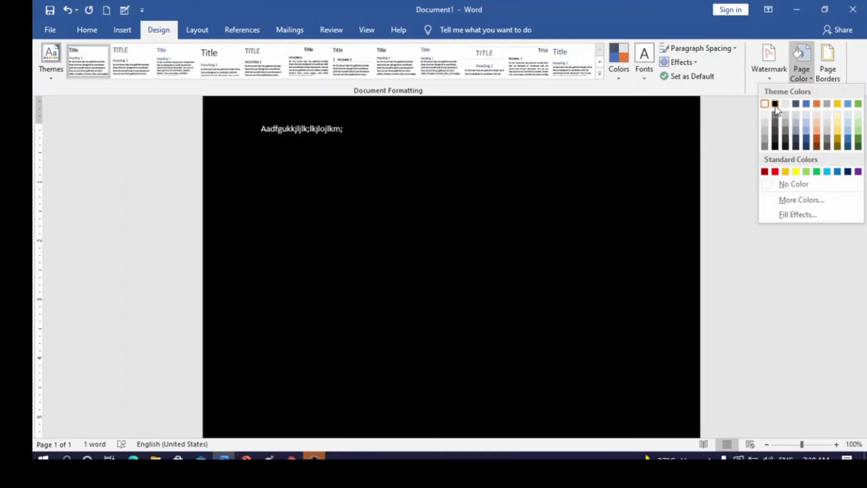
click(776, 105)
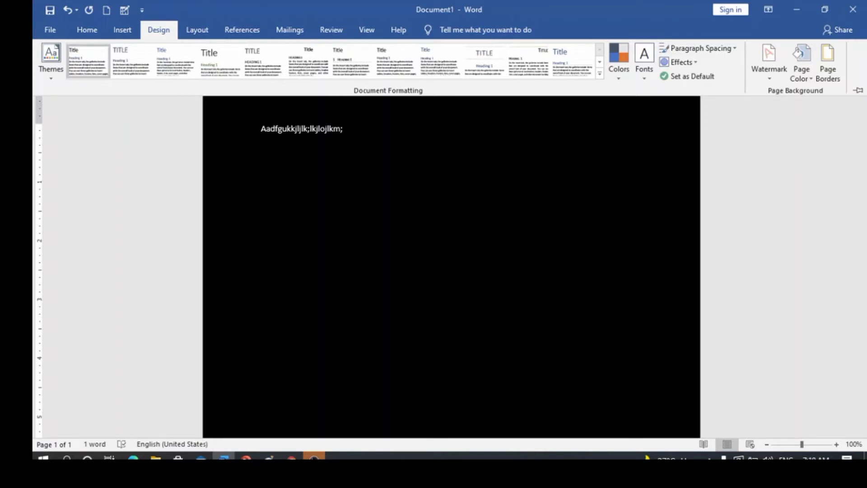
text(,JGYJKHKJHKJM,)
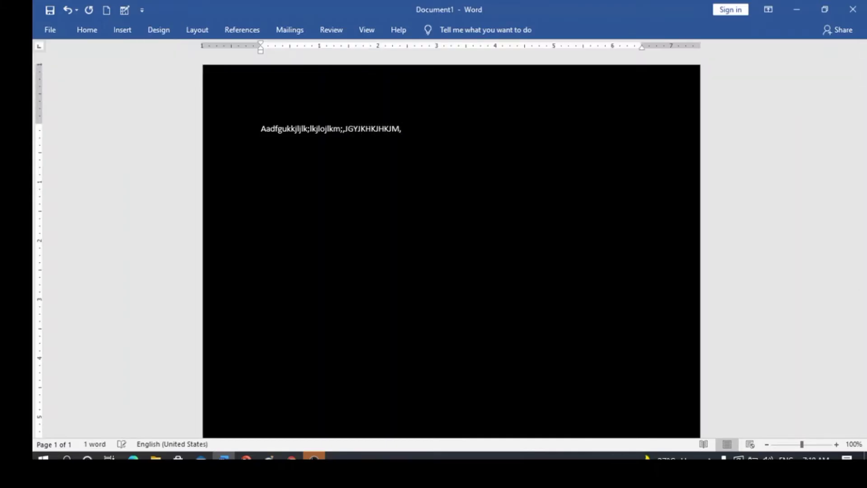
Step: Set the Office theme to Black under File > Account, then return to the document
click(54, 32)
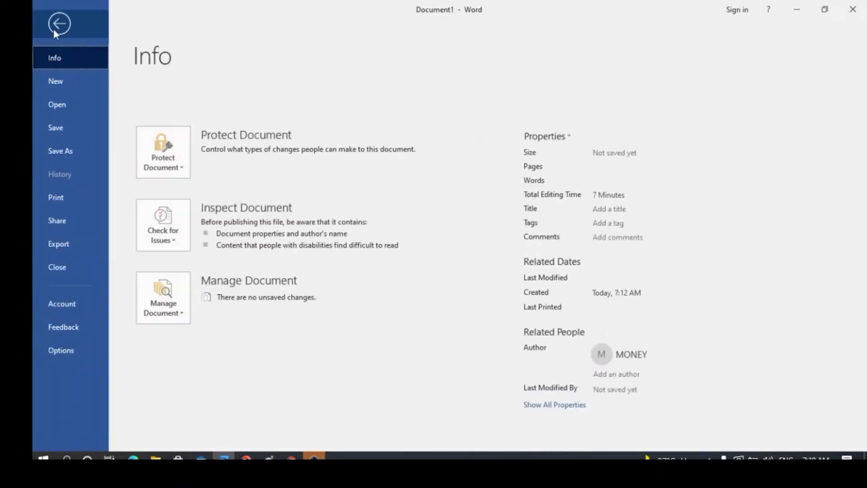
click(58, 27)
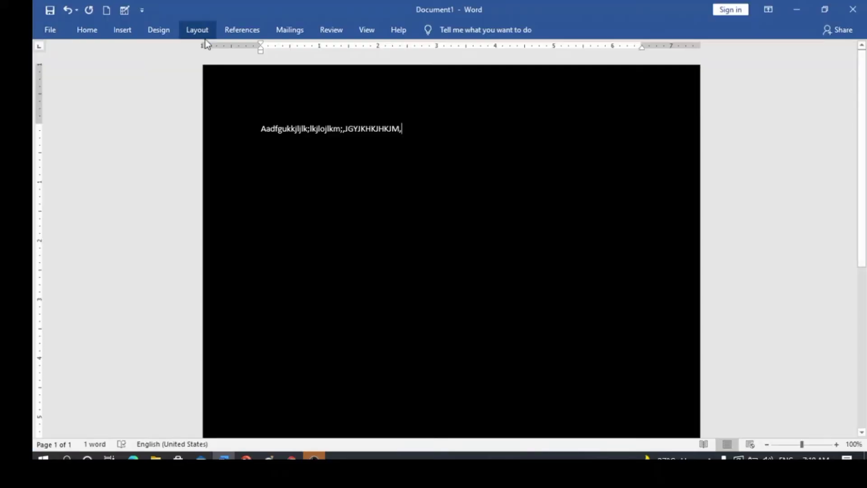
click(56, 32)
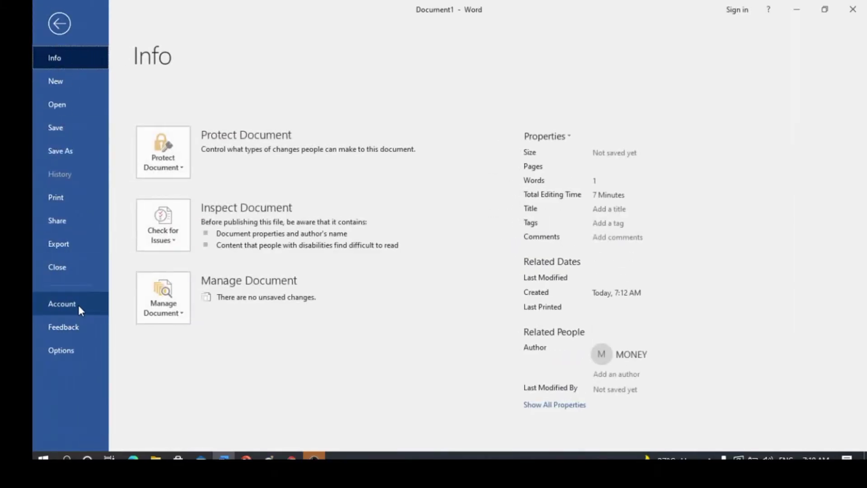
click(77, 303)
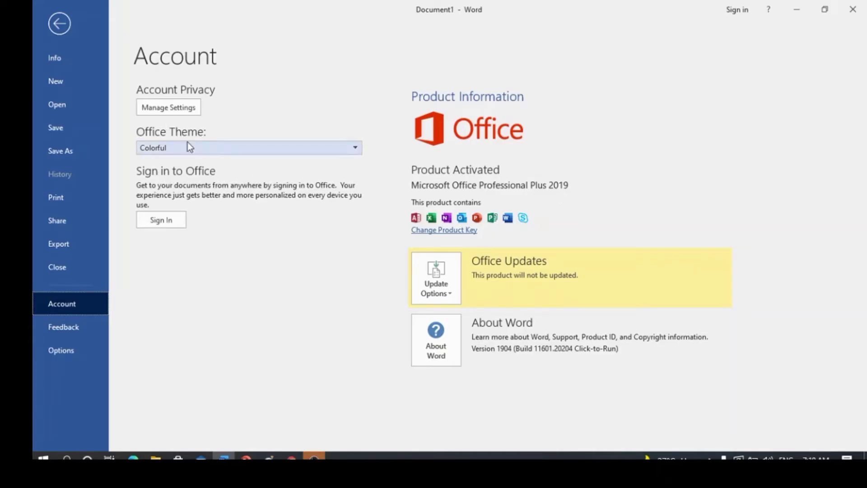
click(355, 149)
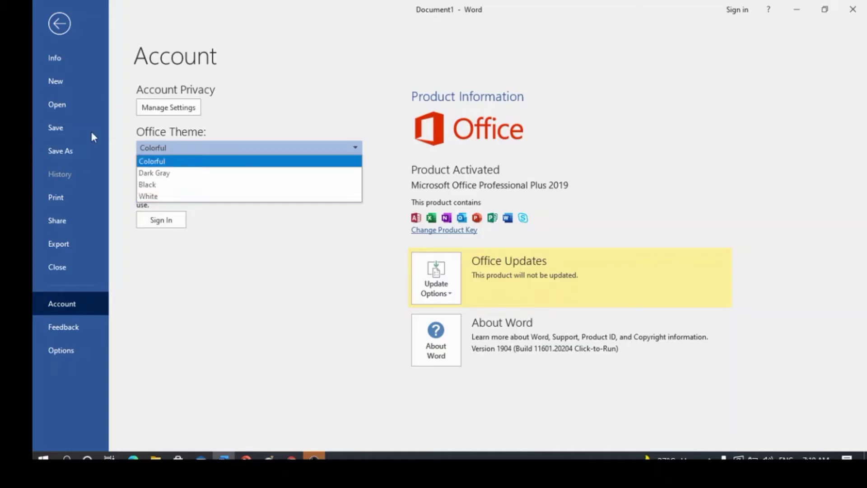
click(172, 187)
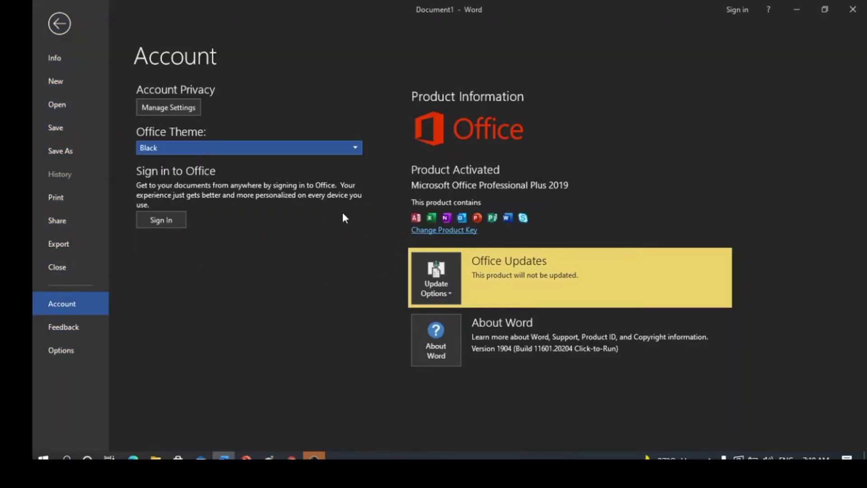
click(60, 25)
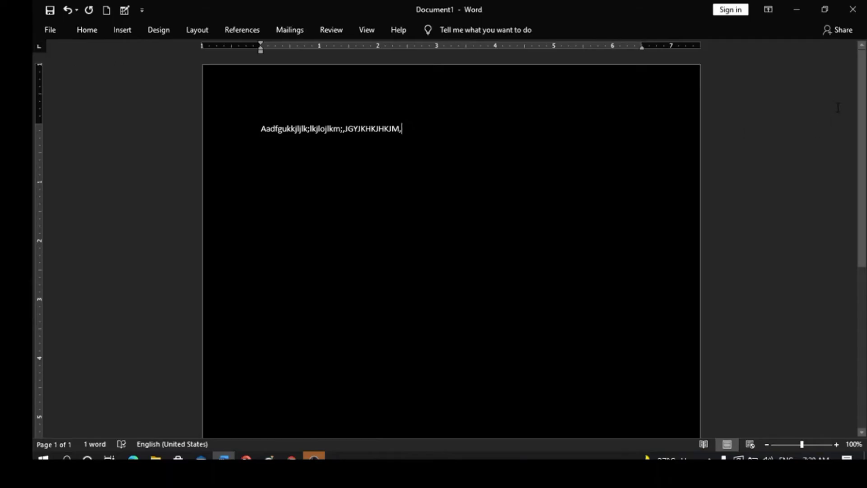
Step: Pin the ribbon to always show tabs and commands, then append 'XSXDSFM,.LKOIOJUI' to the line
click(766, 10)
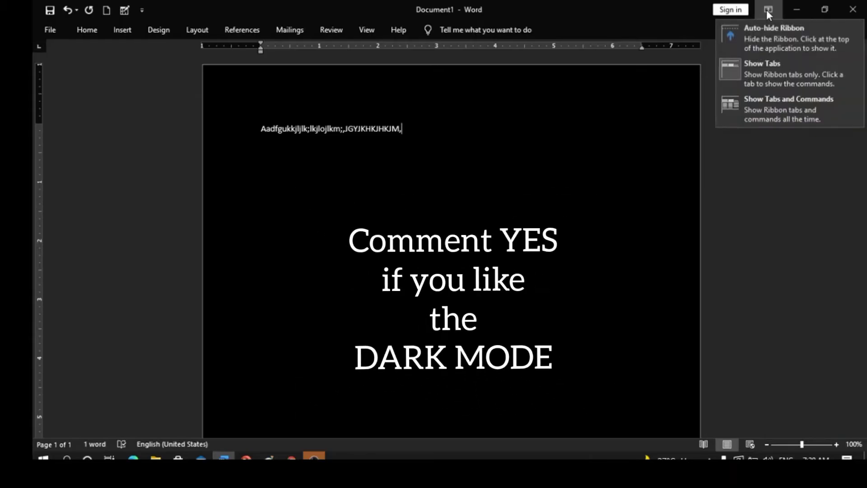
click(750, 107)
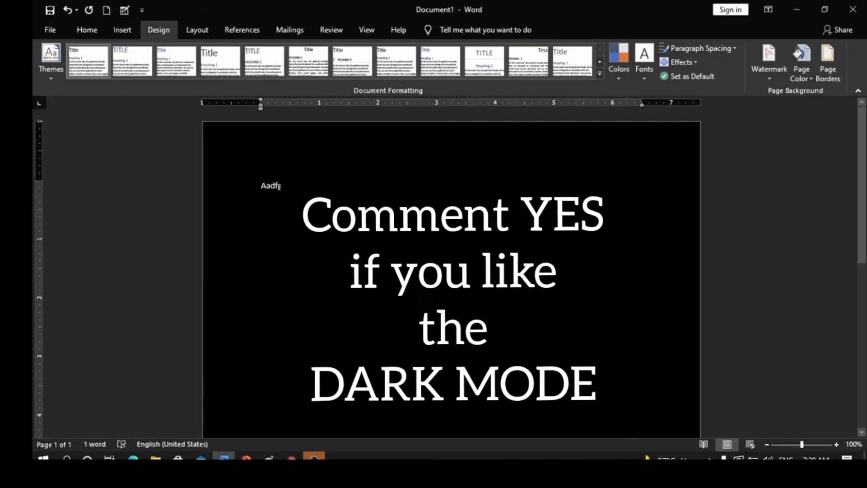
text(XSXD)
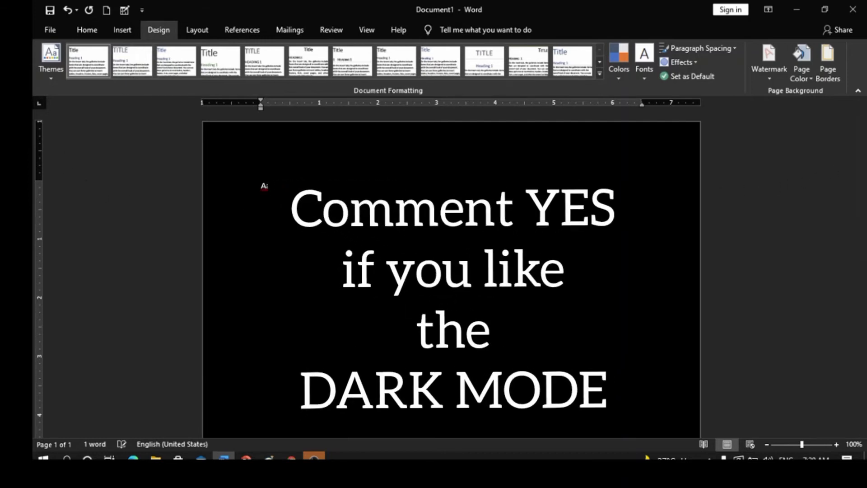
text(SFM,.LKOIOJUI)
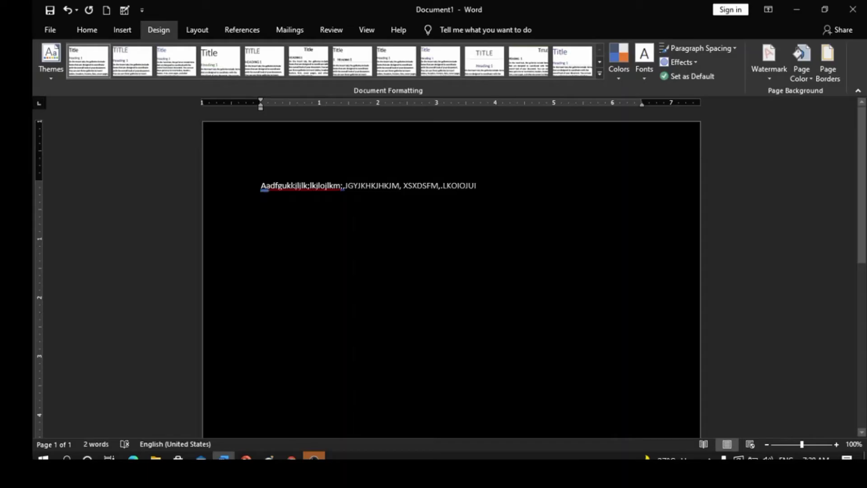
Step: Make the whole line bold and grow it to 20 pt so it wraps onto two lines
drag(280, 185, 360, 184)
click(500, 189)
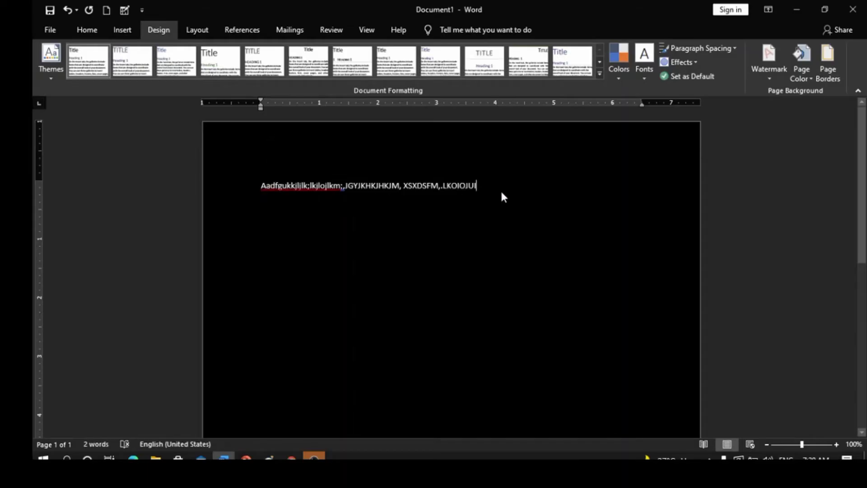
key(ctrl+a)
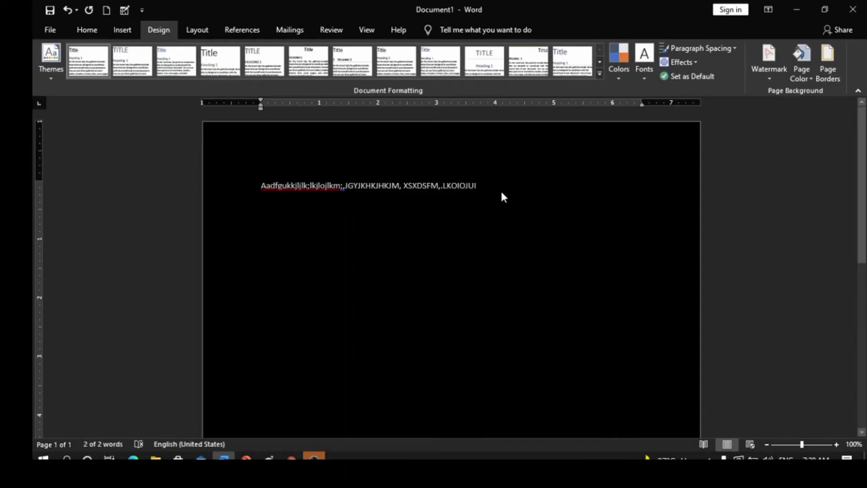
key(ctrl+b)
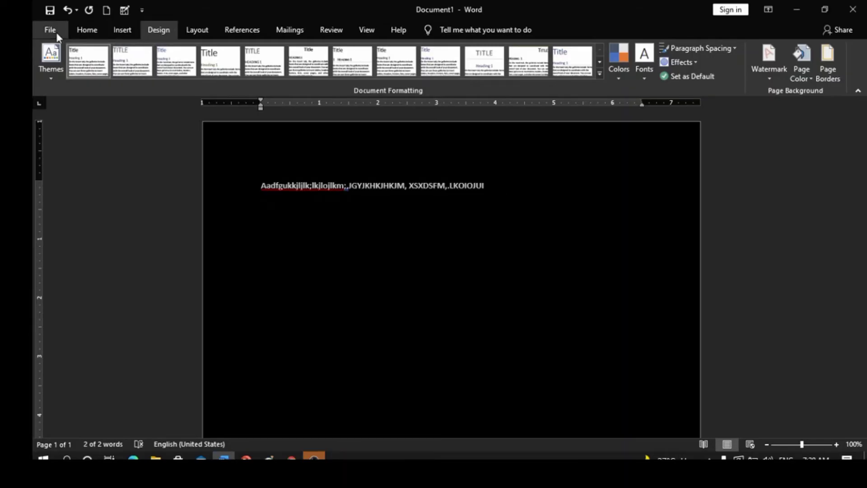
click(87, 32)
click(233, 53)
click(230, 53)
click(230, 53)
click(229, 53)
click(229, 53)
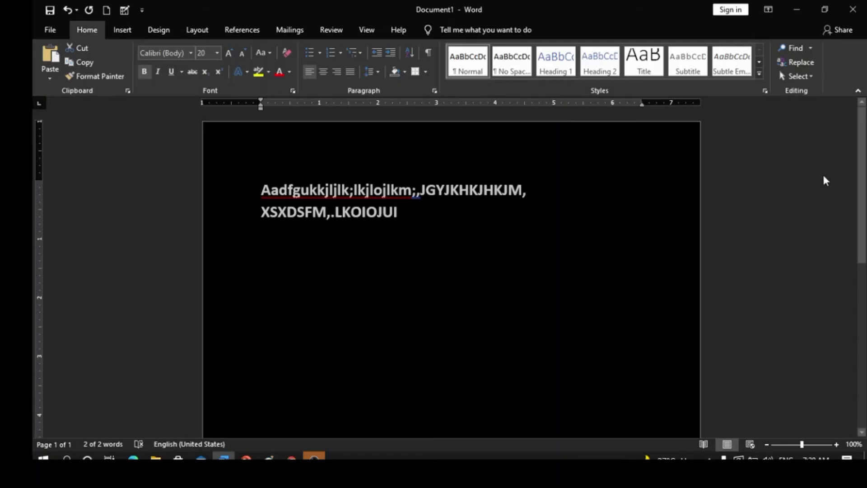
click(261, 267)
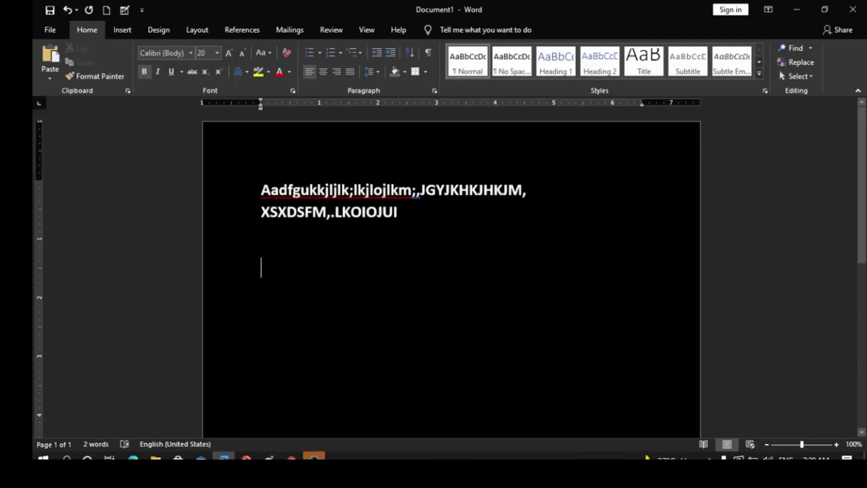
click(159, 30)
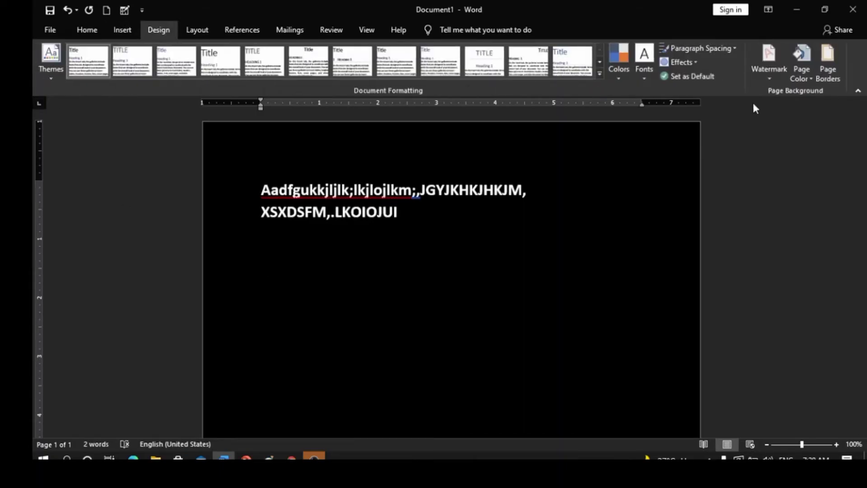
click(808, 77)
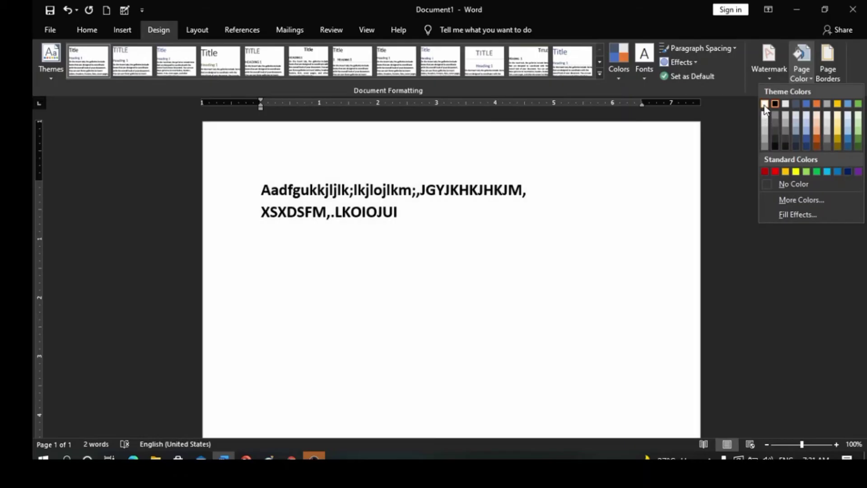
click(764, 105)
text(2222222222222222222222222222222222222)
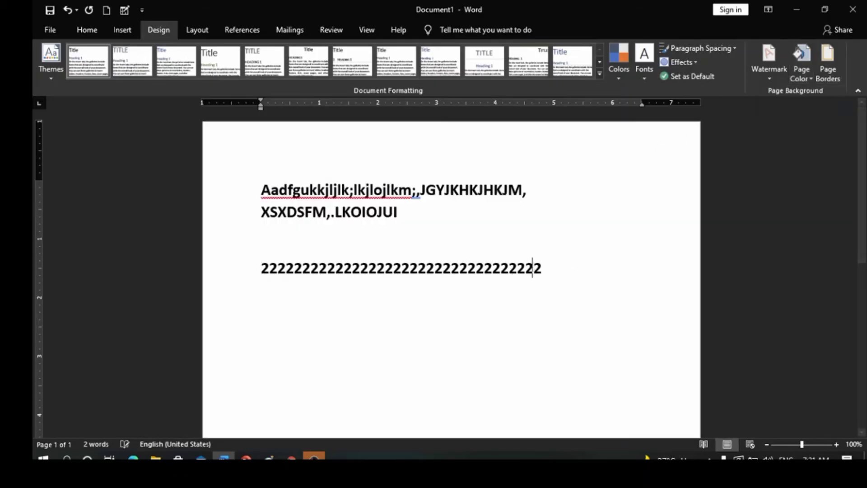
text(222222222222222222222222222222222222222)
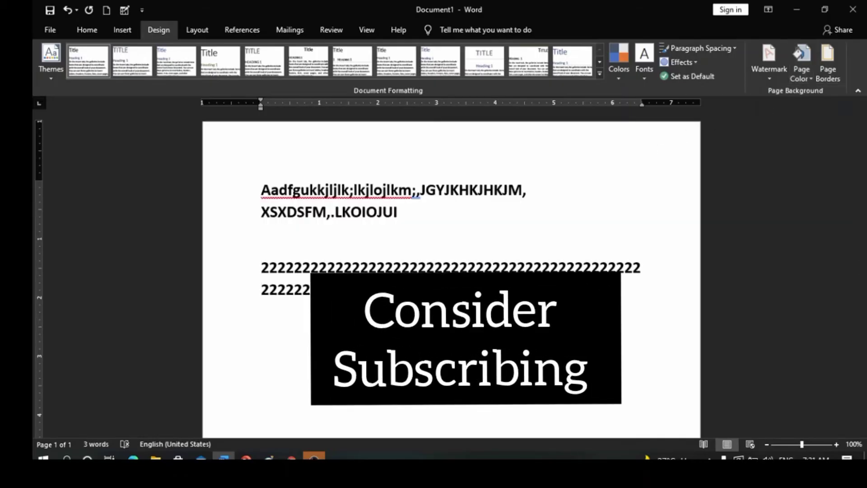
text(2222)
drag(504, 293, 235, 271)
key(BackSpace)
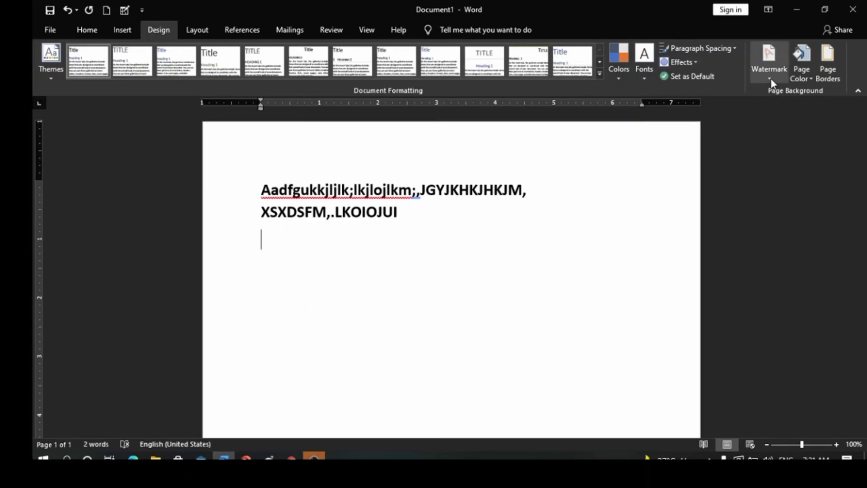
click(808, 75)
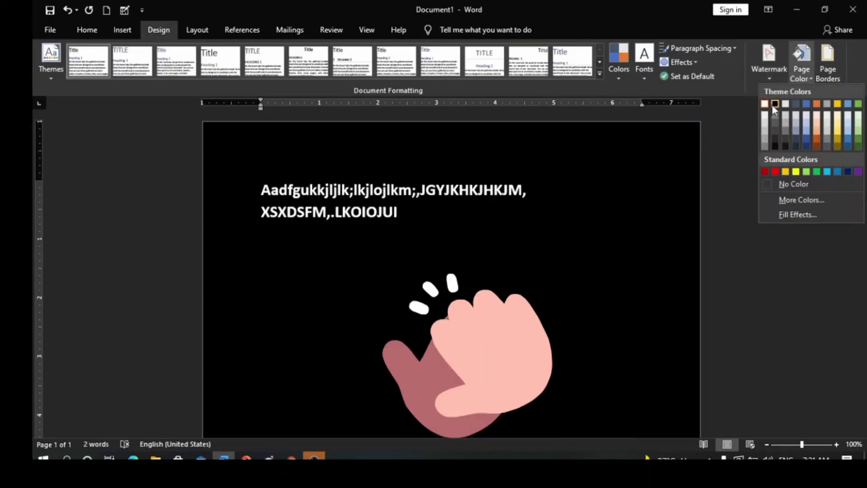
click(774, 103)
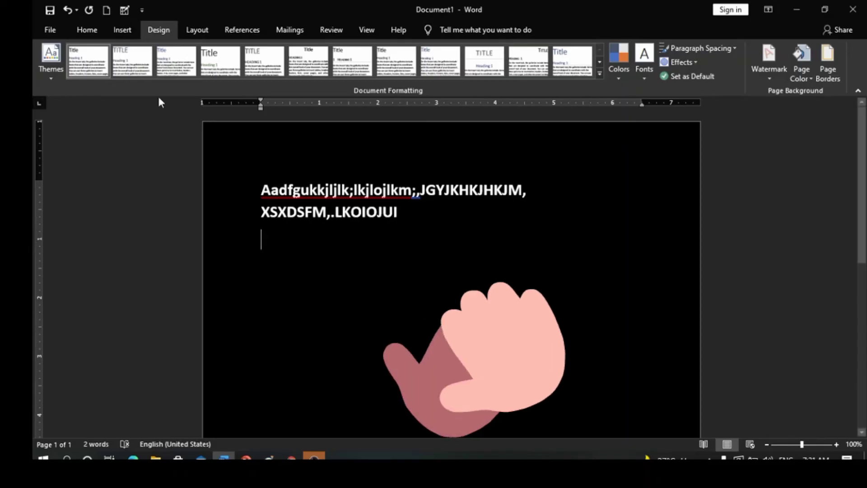
Step: Switch the Office theme to Dark Gray under File > Account and return to the document
click(53, 31)
click(77, 308)
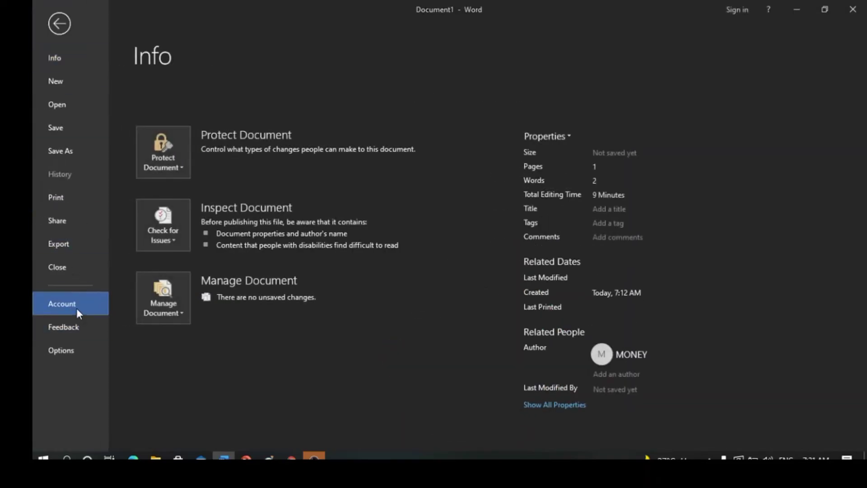
click(356, 151)
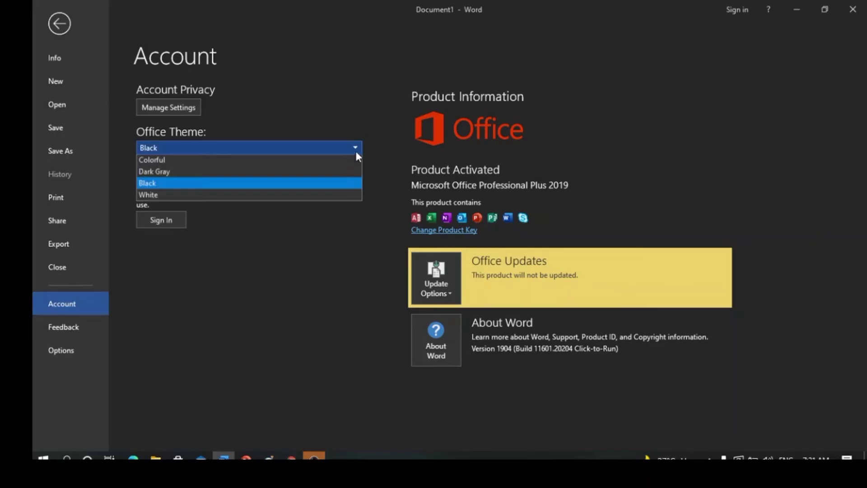
click(223, 173)
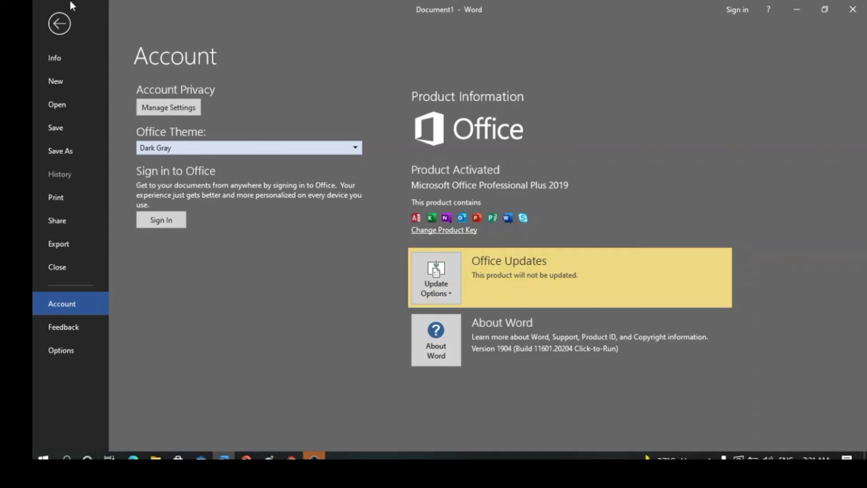
click(59, 24)
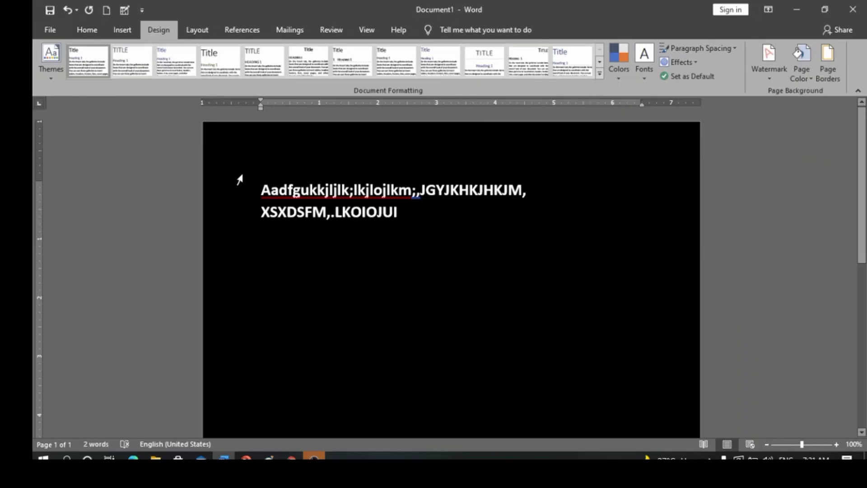
Step: Switch the Office theme to White under File > Account and return to the document
click(50, 29)
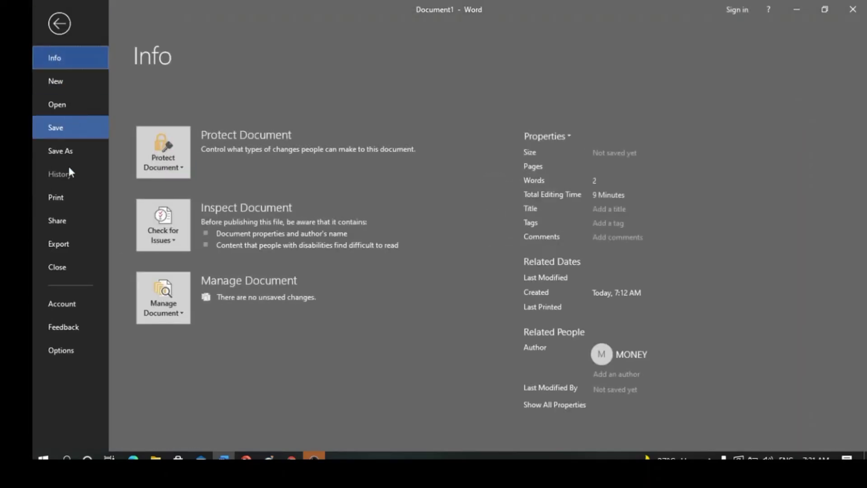
click(79, 304)
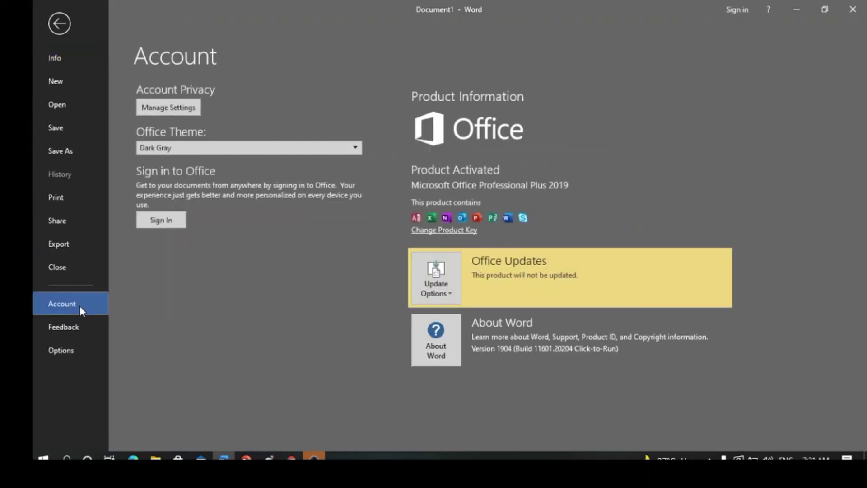
click(353, 152)
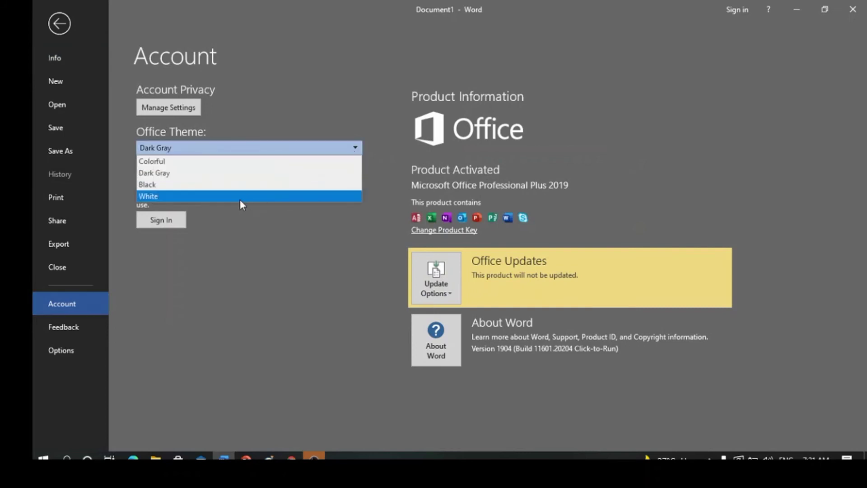
click(233, 194)
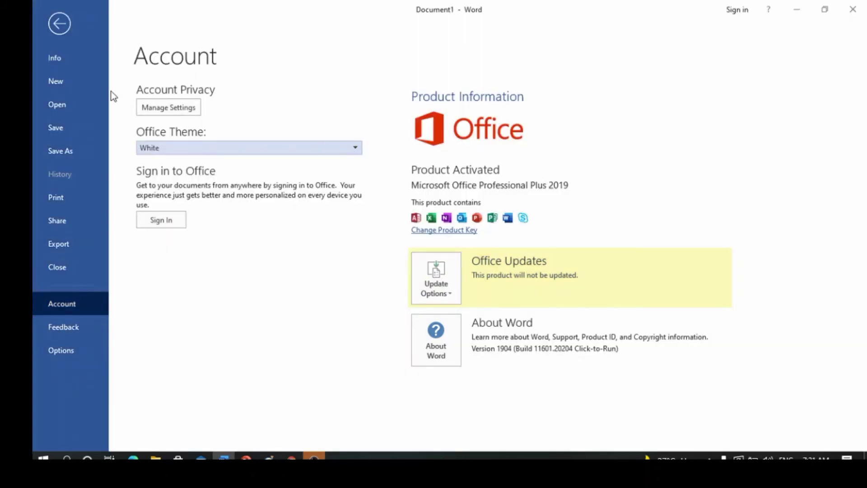
click(64, 25)
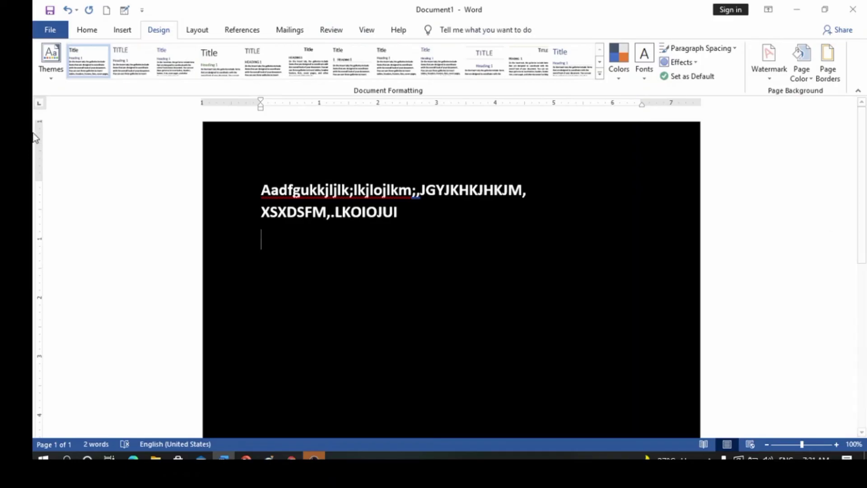
Step: Switch the Office theme to Black under File > Account and return to the document
click(48, 32)
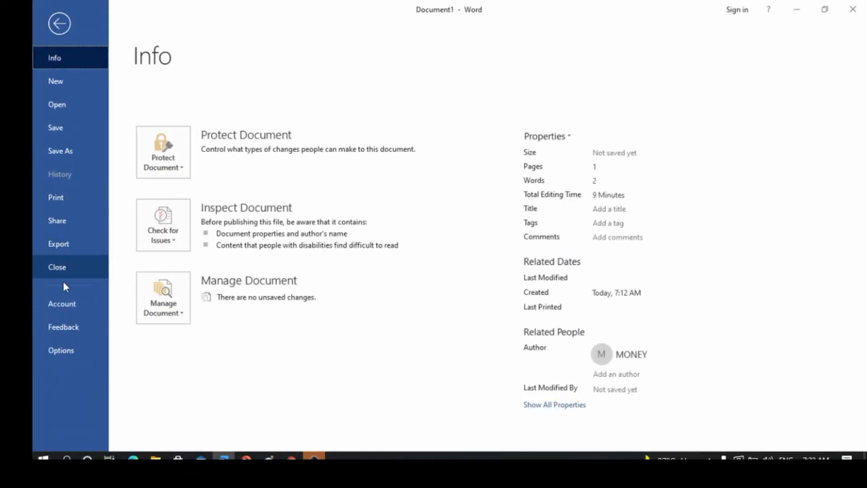
click(68, 307)
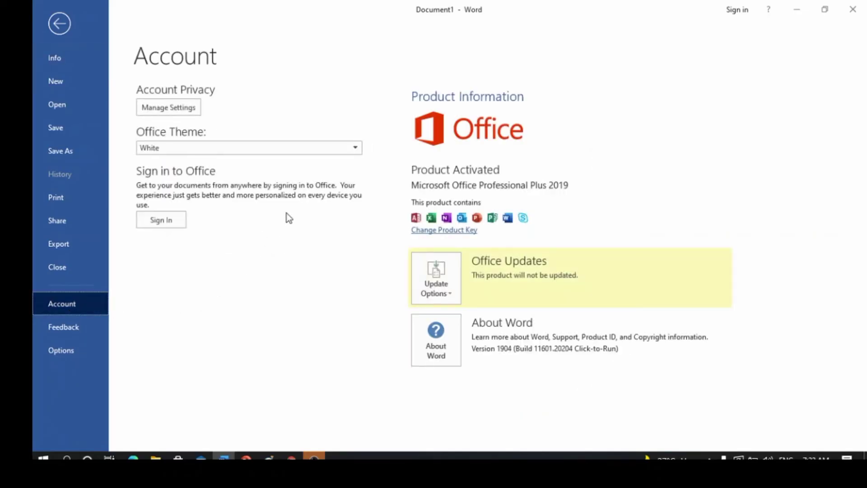
click(357, 149)
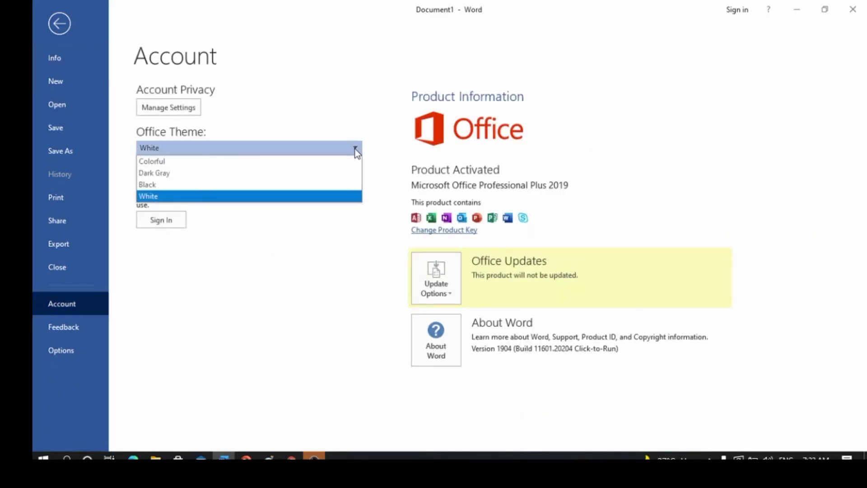
click(188, 185)
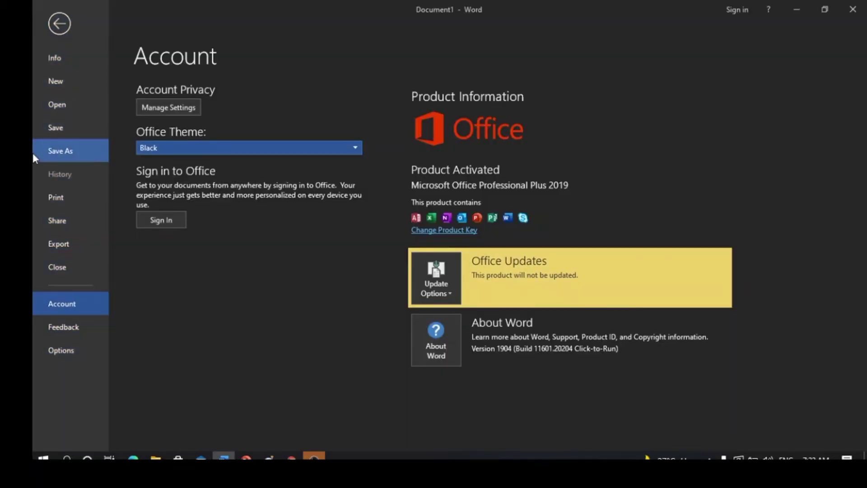
click(61, 24)
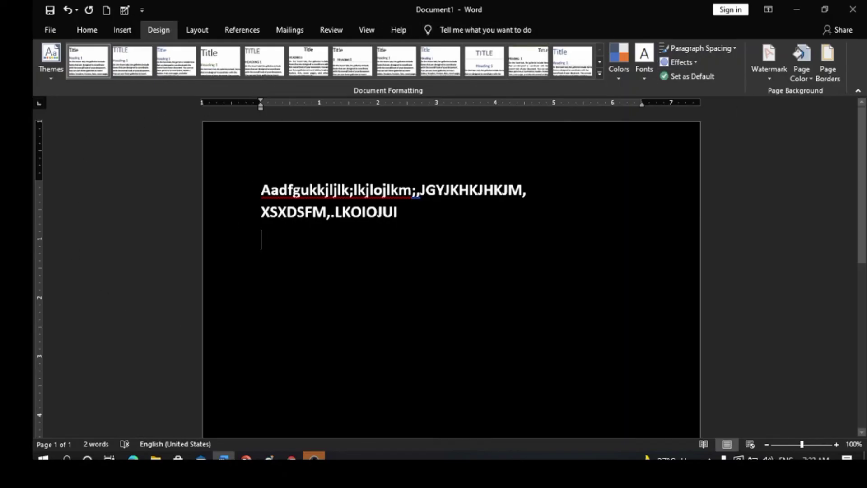
Step: Switch the Office theme to Colorful under File > Account and return to the document
click(51, 31)
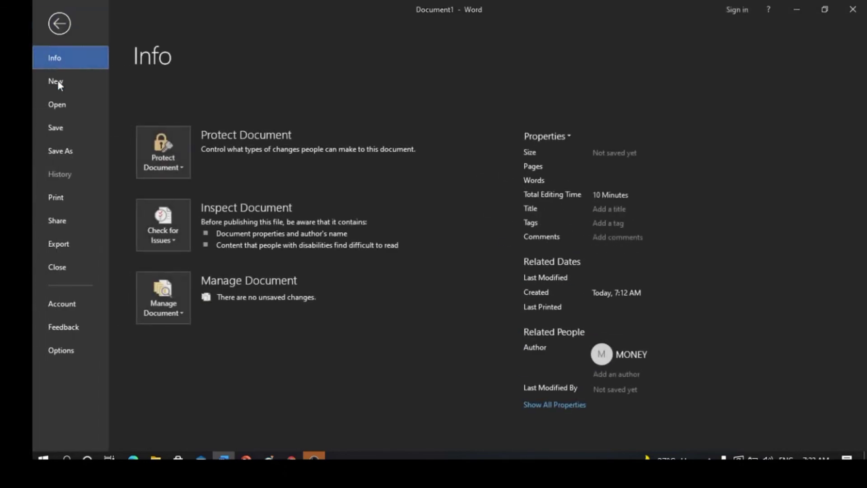
click(73, 303)
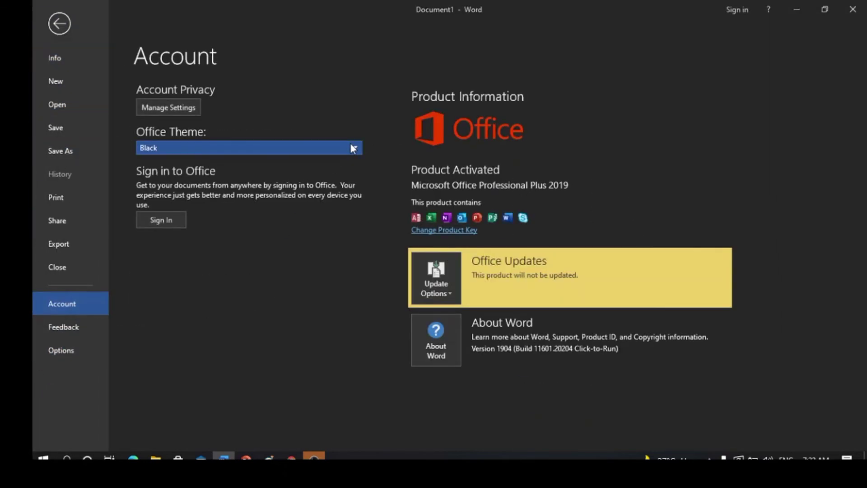
click(350, 145)
click(282, 162)
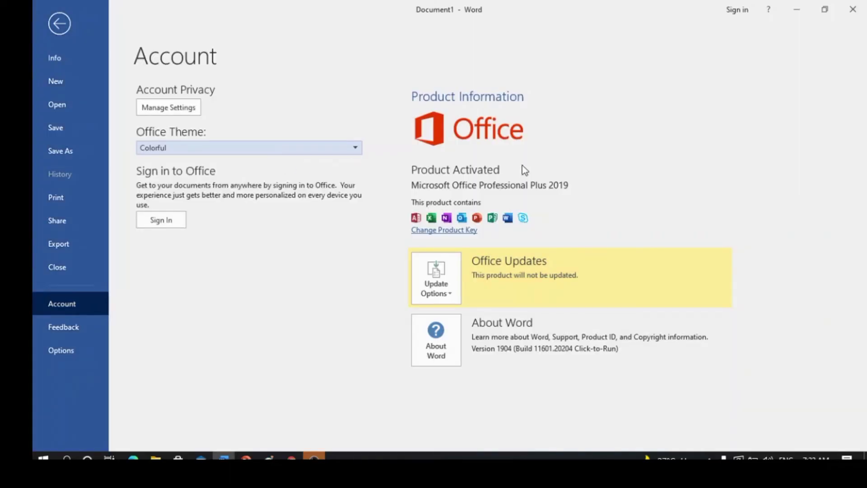
click(59, 24)
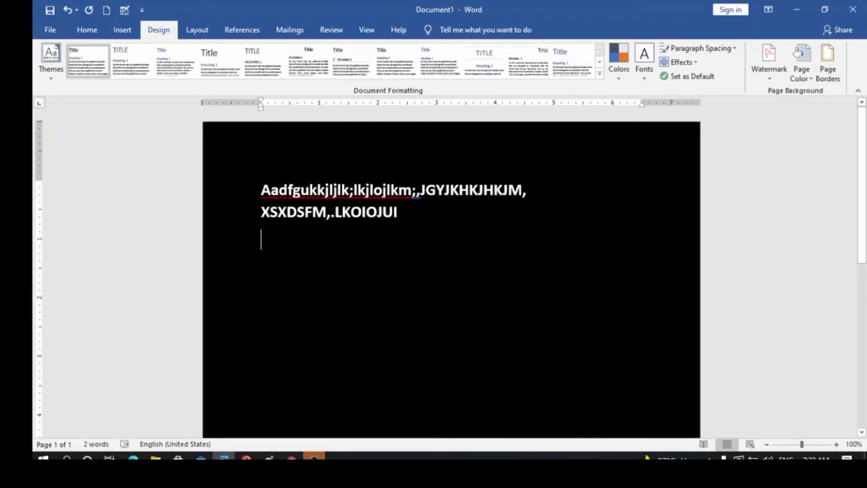